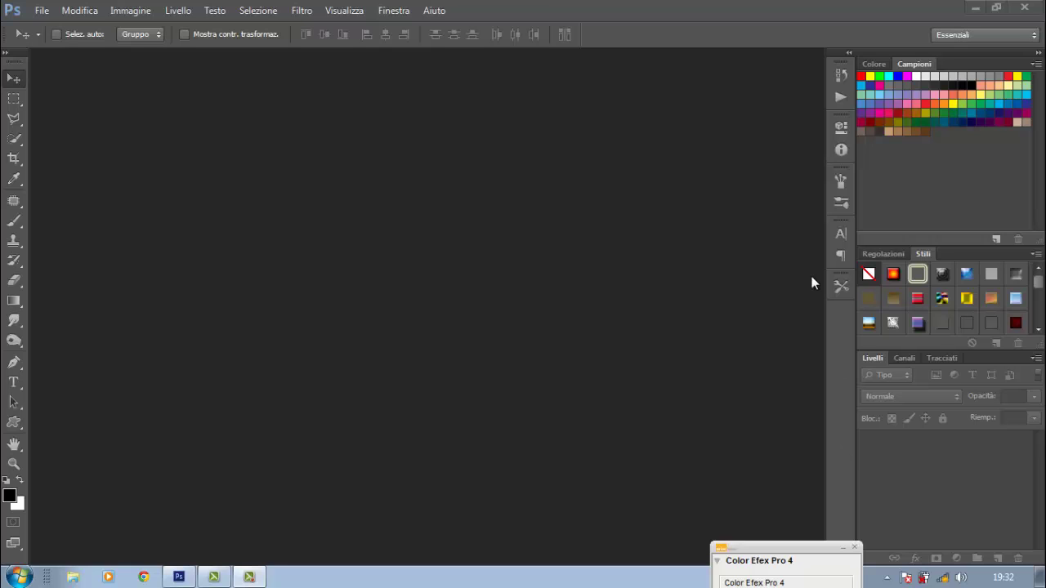
- Open the recent file sabrypro1.jpg and fit the whole portrait to the window
left_click(39, 12)
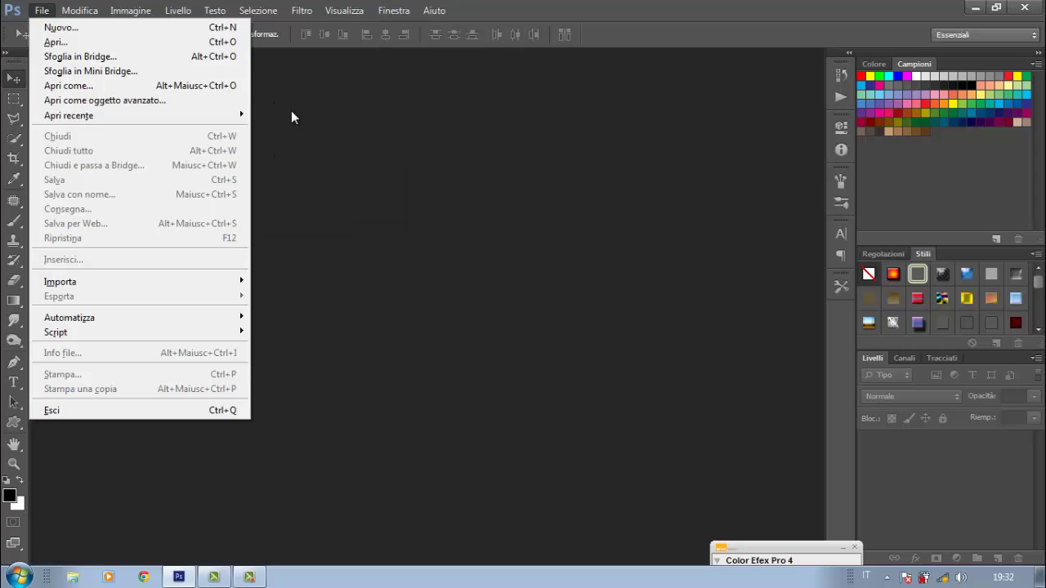
mouse_move(69, 115)
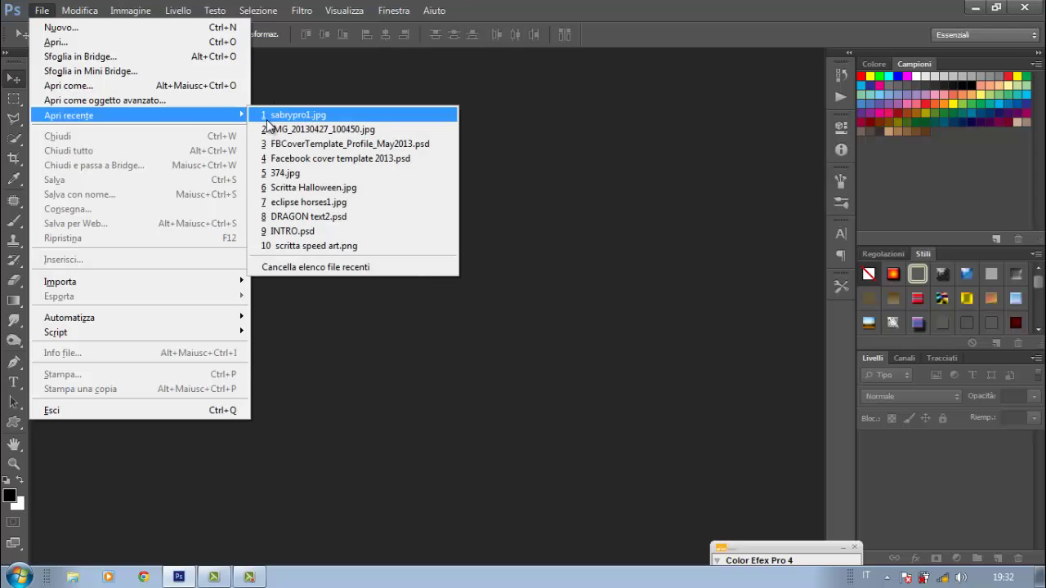
left_click(266, 114)
key("z")
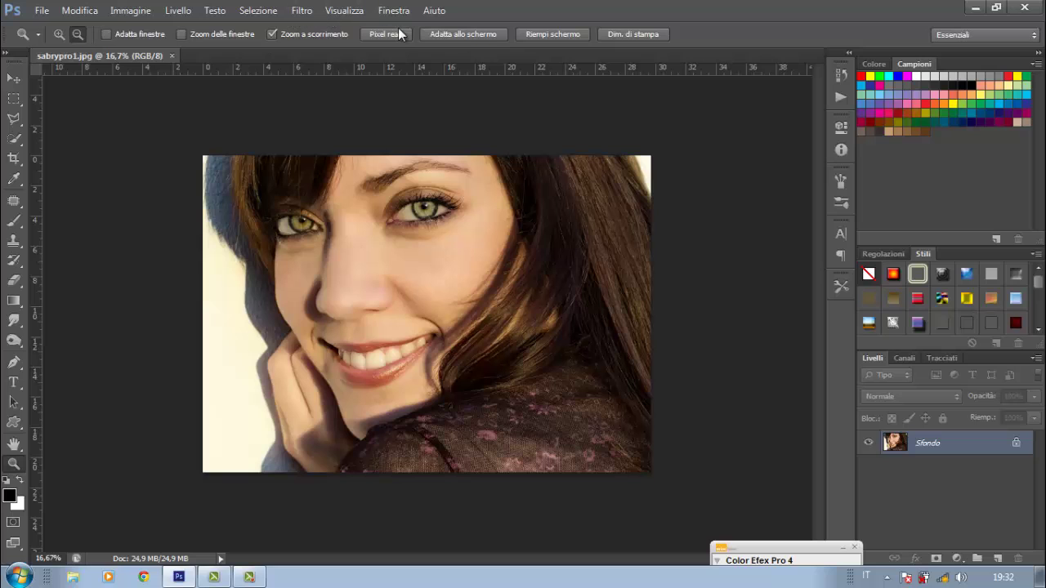
left_click(473, 35)
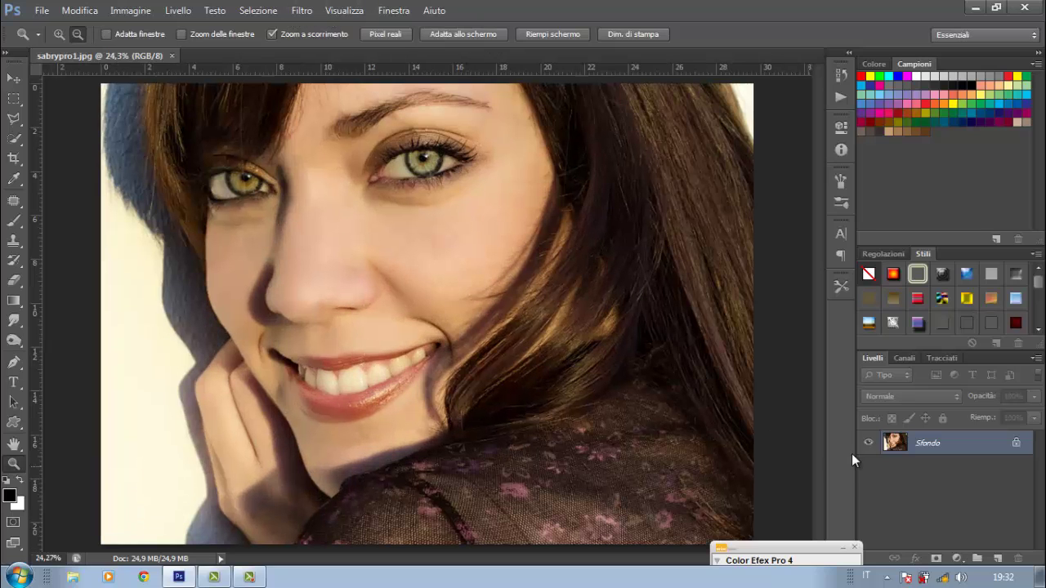
- Open the Filter Gallery on the photo and fit the whole image in the preview
left_click(302, 10)
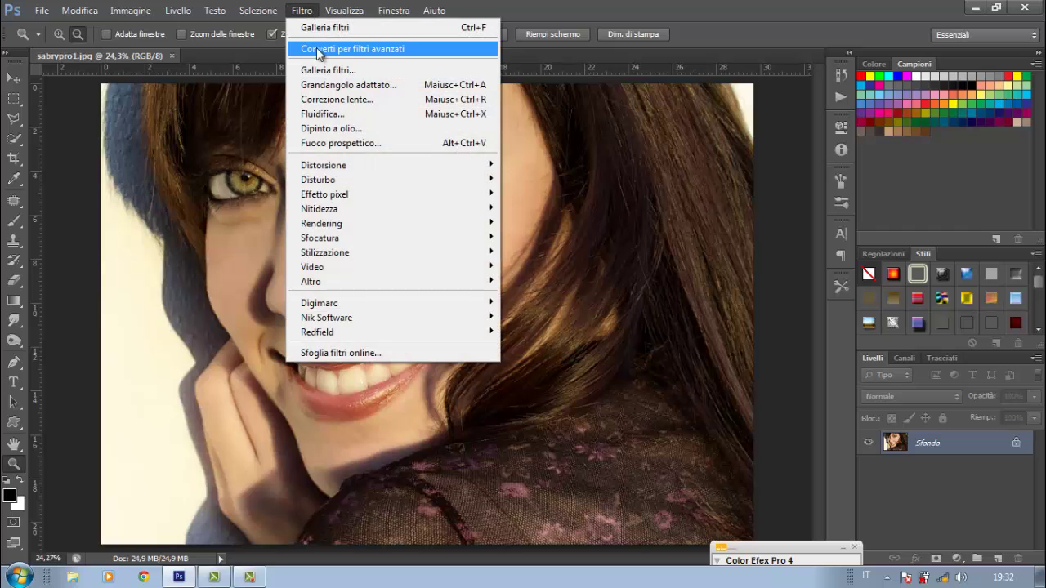
left_click(331, 68)
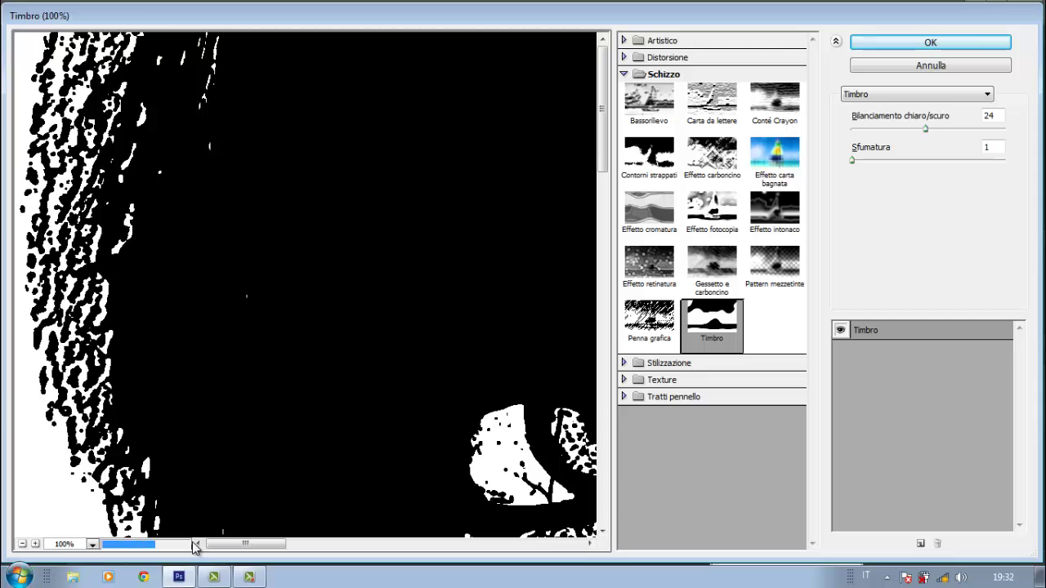
left_click(93, 544)
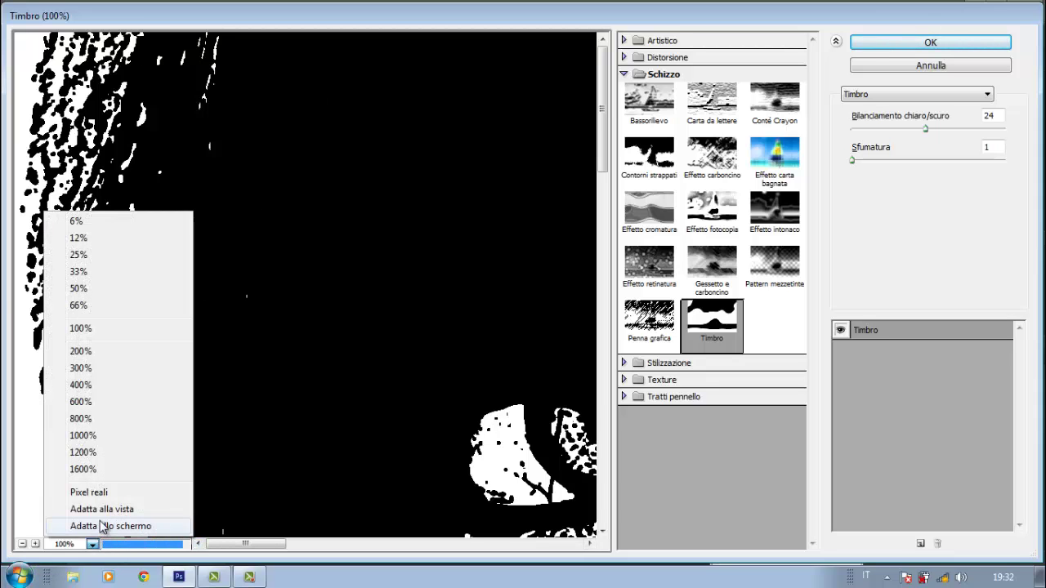
left_click(105, 506)
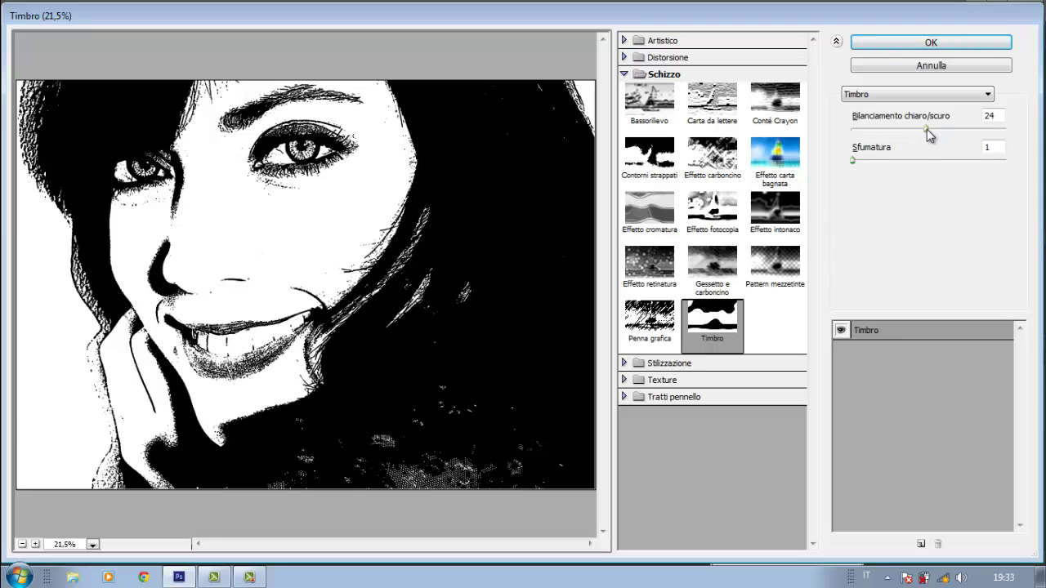
- Tune the Timbro filter's Bilanciamento chiaro/scuro to about 22
left_click_drag(926, 129, 945, 129)
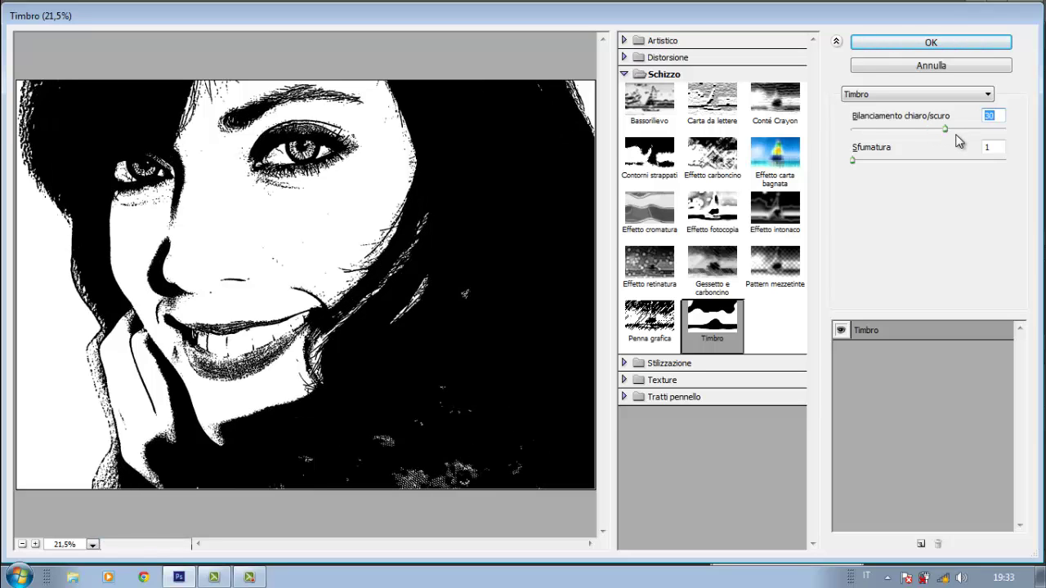
left_click(892, 130)
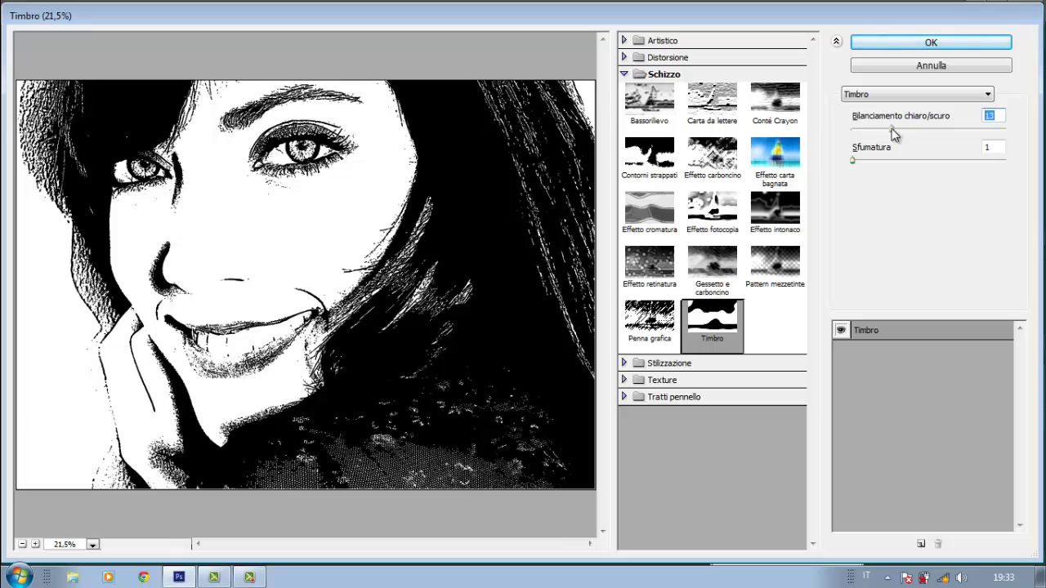
left_click_drag(892, 129, 909, 120)
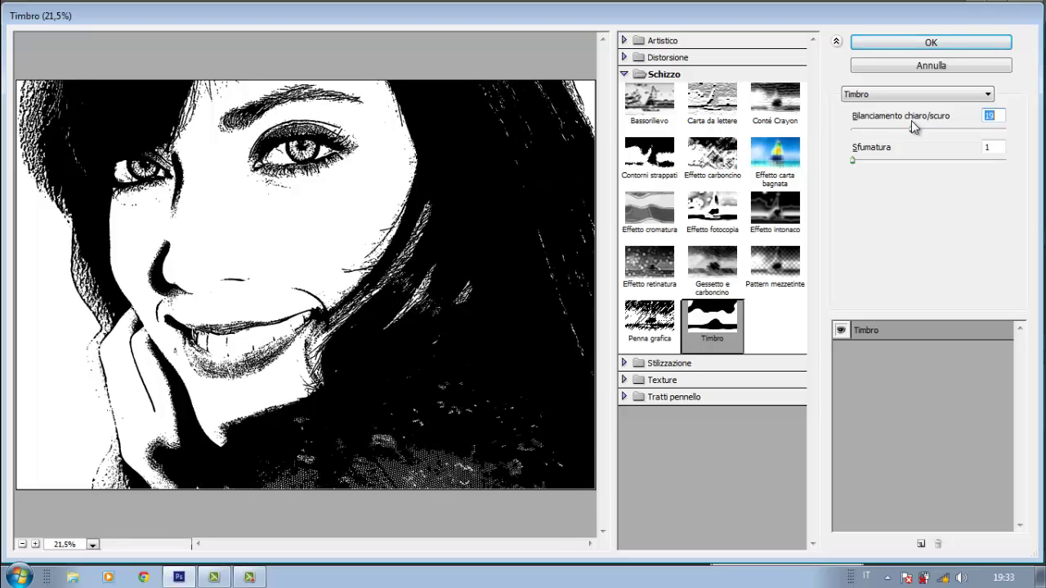
left_click_drag(911, 121, 919, 122)
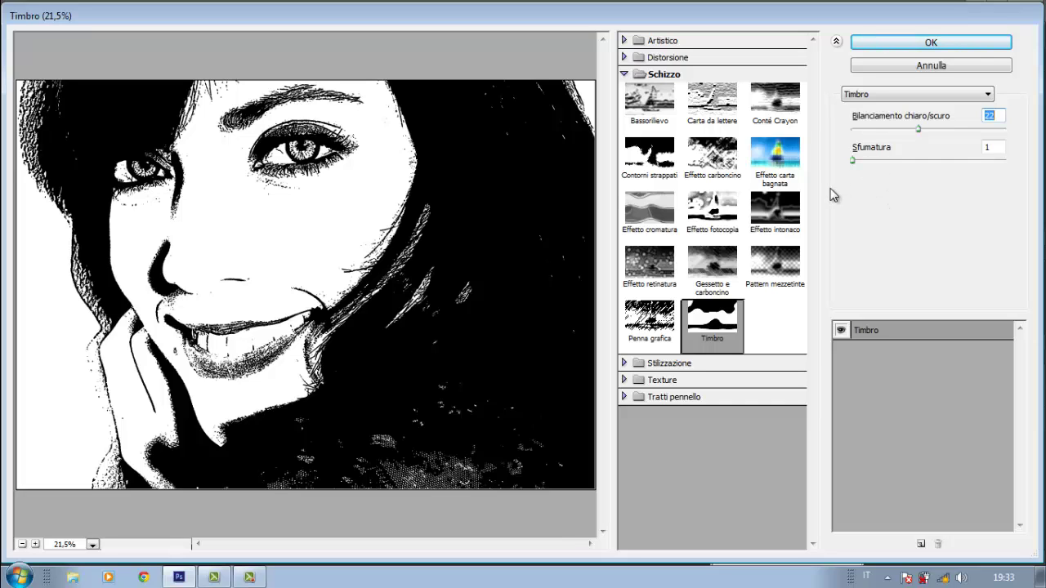
- Apply the Stamp filter, unlock the background as Livello 0, and set it to Schiarisci
left_click(965, 44)
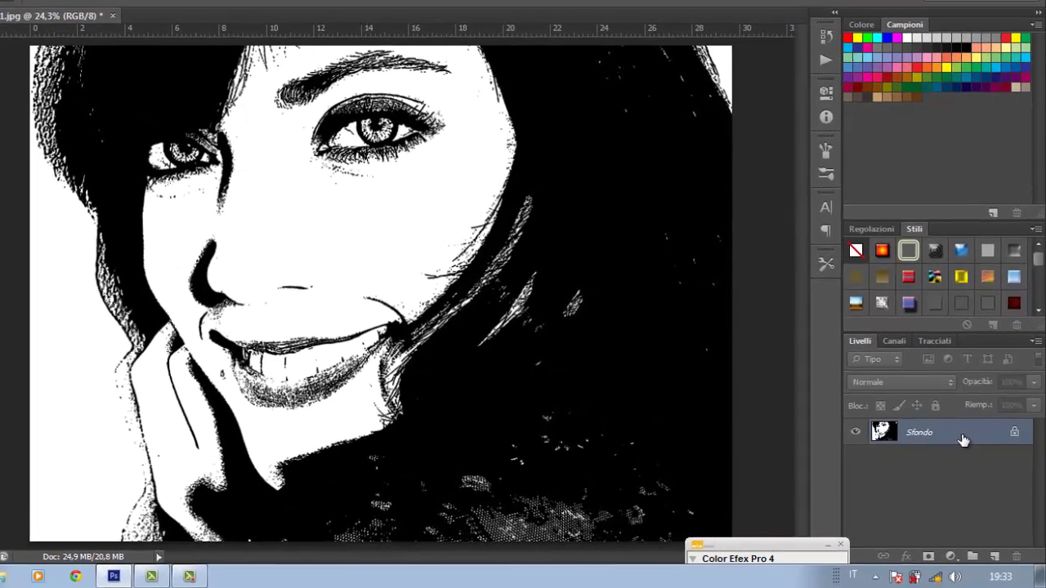
double_click(965, 443)
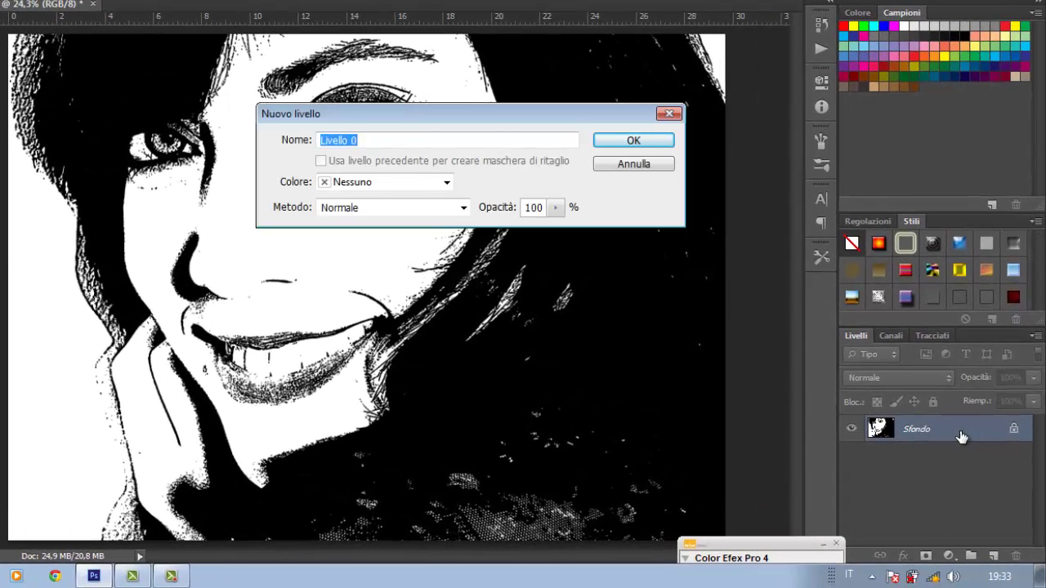
left_click(652, 147)
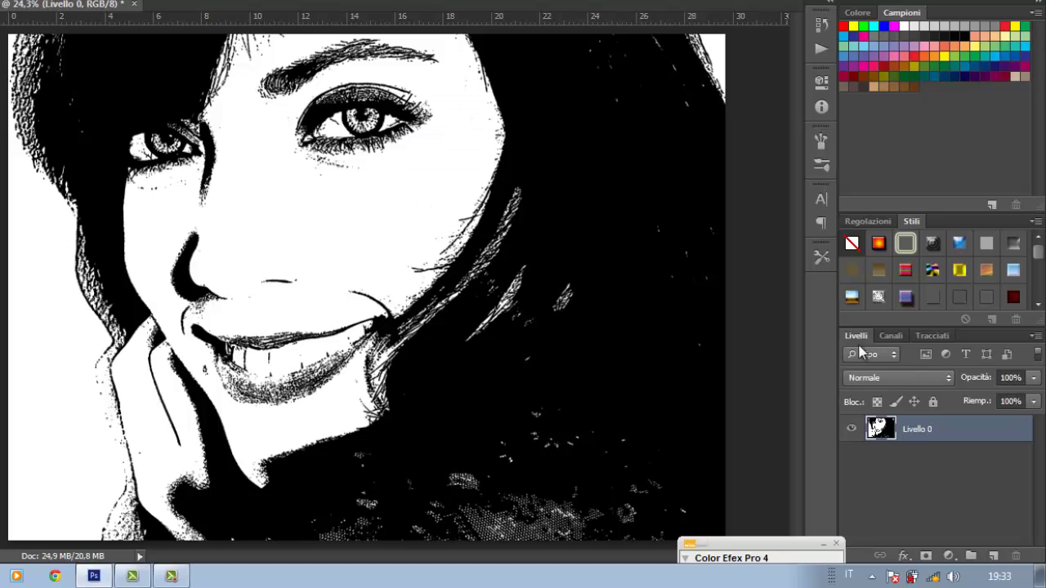
left_click(896, 377)
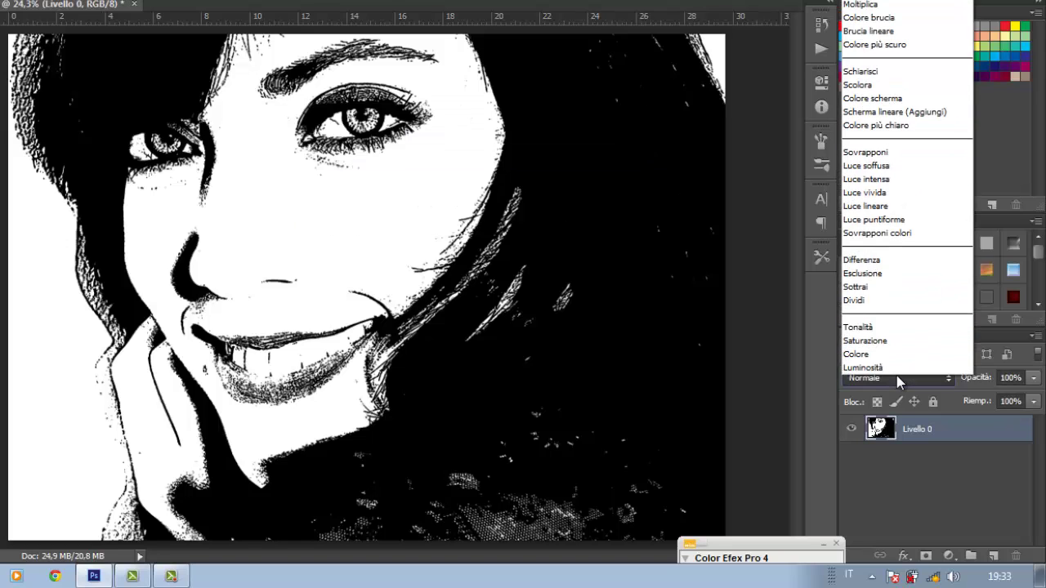
left_click(878, 74)
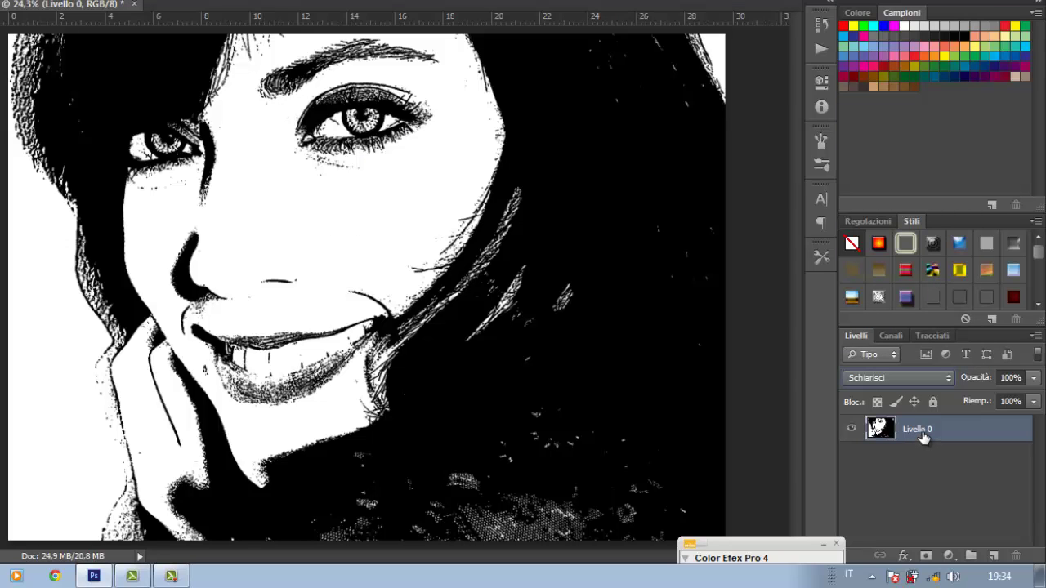
- Add a new empty Livello 1 and move it below Livello 0
left_click_drag(929, 447, 996, 563)
left_click(995, 562)
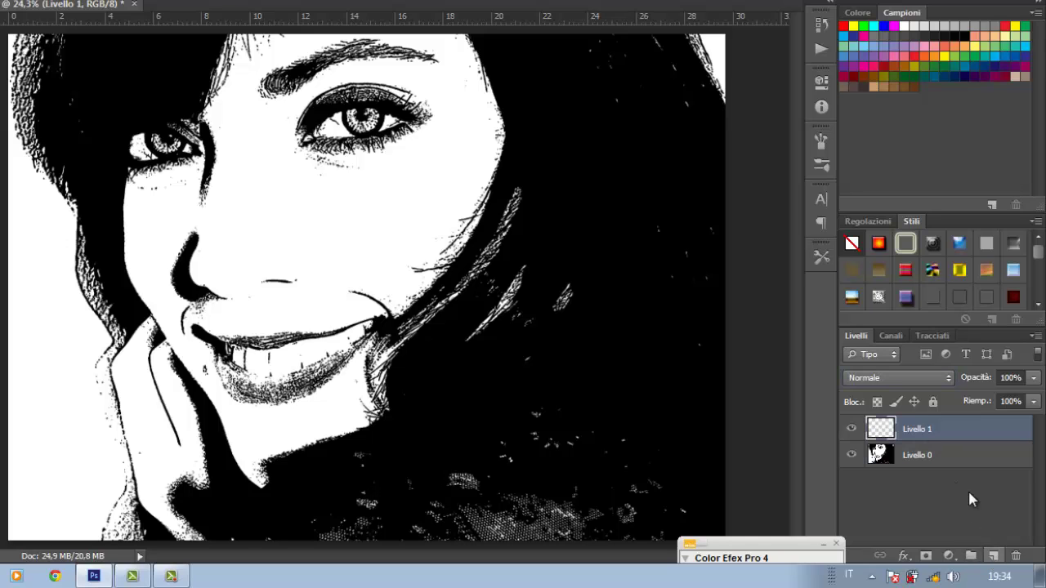
left_click_drag(953, 434, 953, 464)
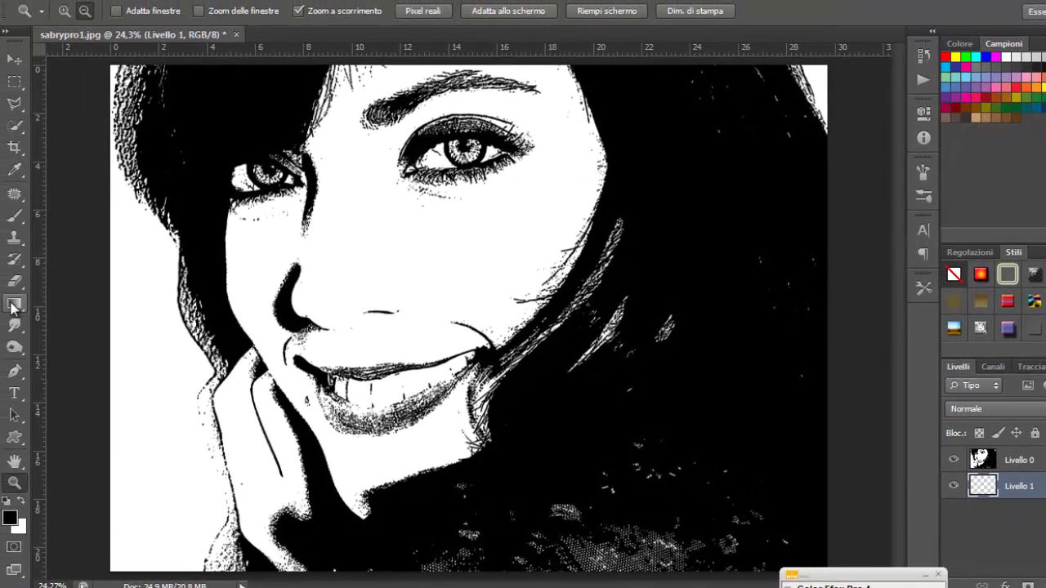
- Fill Livello 1 with a yellow-purple-orange-blue gradient from bottom-left to top-right
left_click(13, 304)
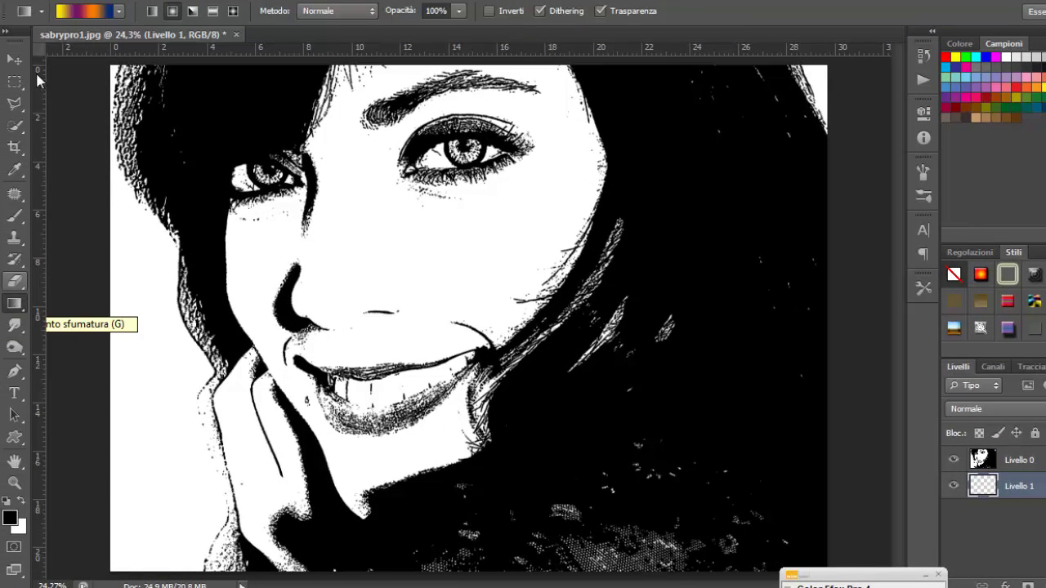
left_click(83, 14)
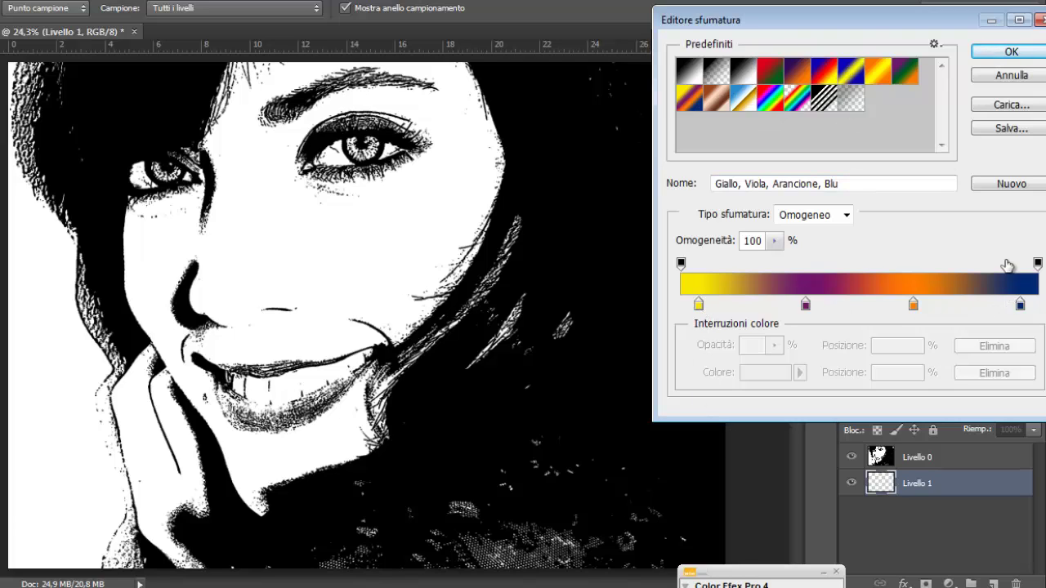
left_click(979, 59)
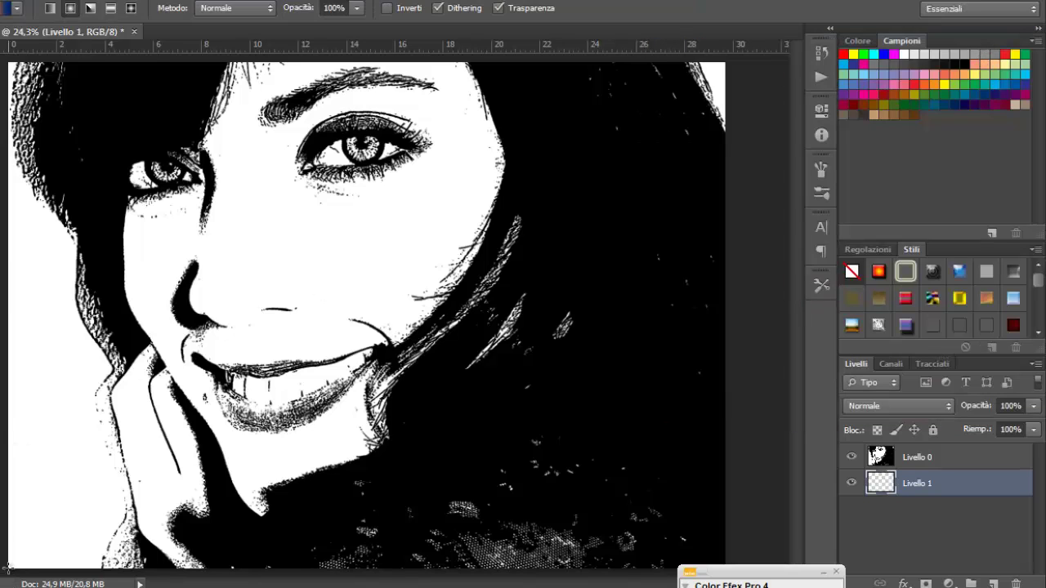
left_click_drag(7, 564, 728, 61)
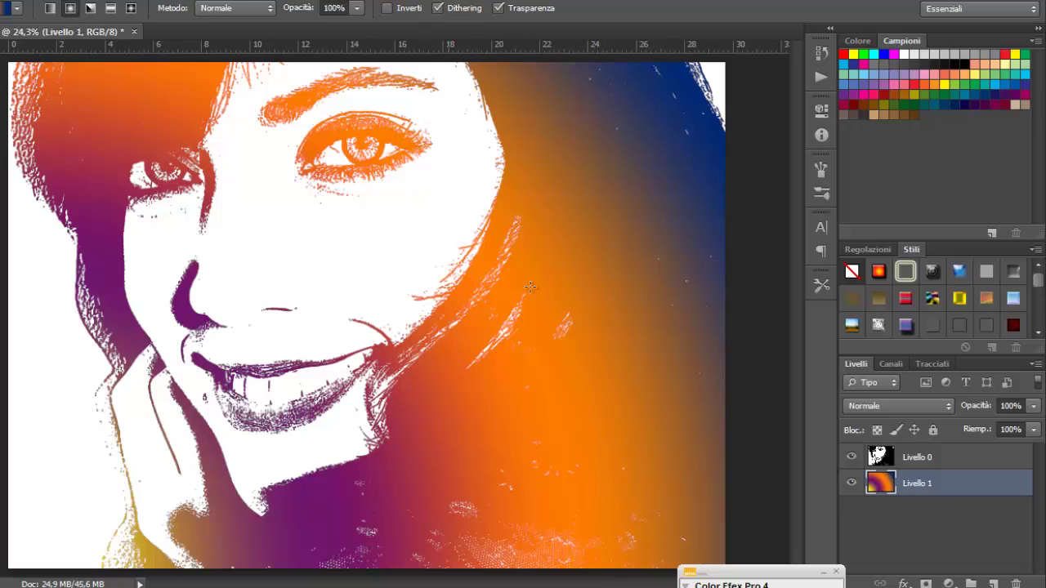
- Add a Pattern Overlay effect to Livello 1 in Sovrapponi blend mode
double_click(951, 490)
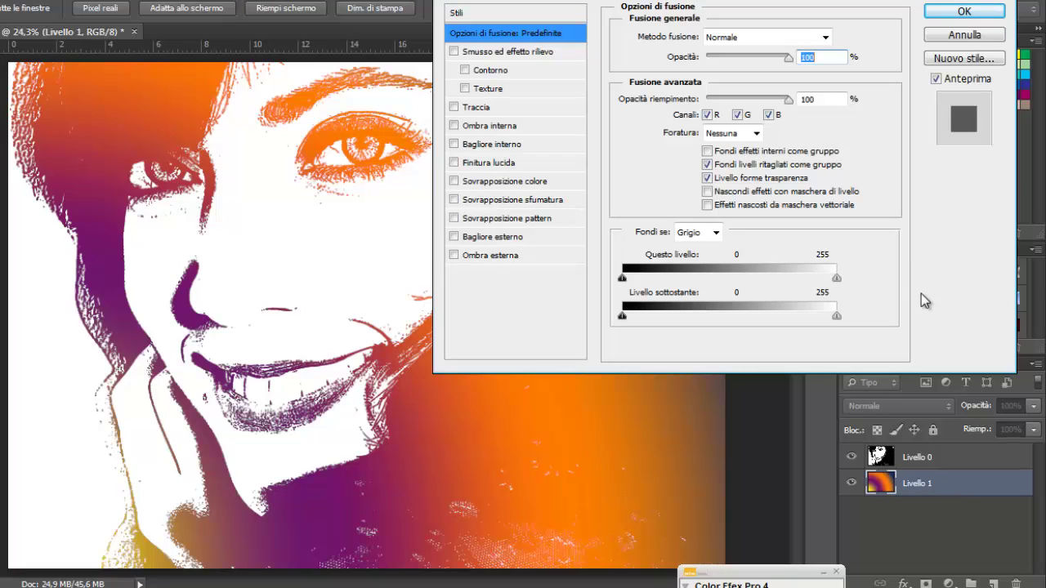
left_click(497, 220)
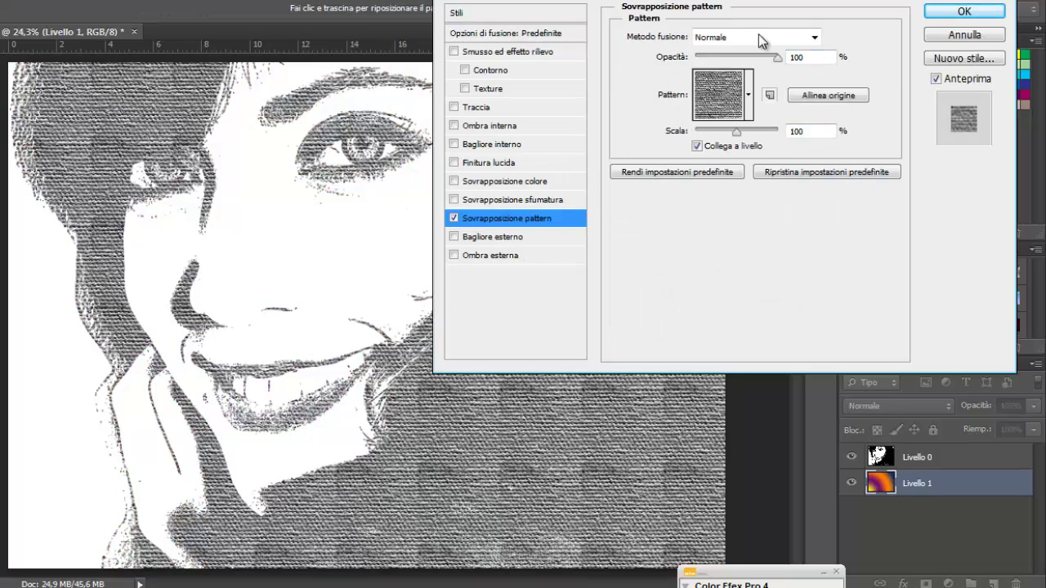
left_click(772, 41)
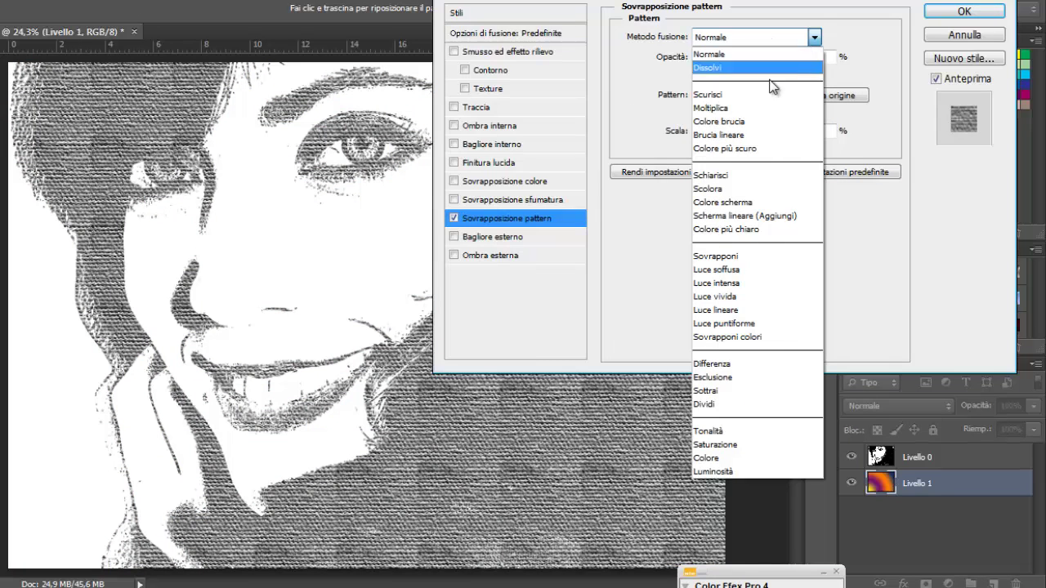
left_click(780, 258)
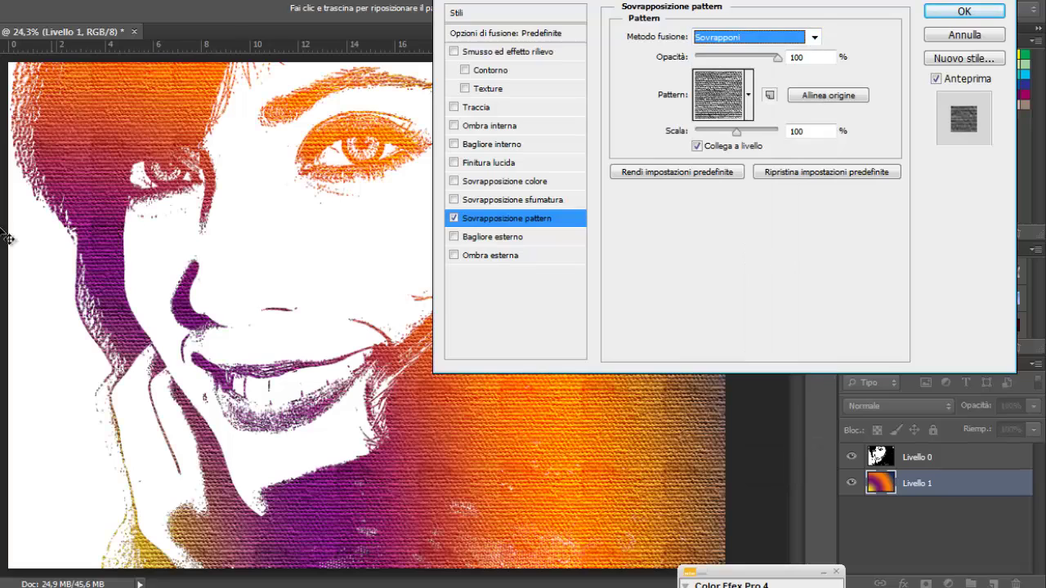
- Choose a fine line pattern, load the Tela per pennelli per artisti set, and apply the overlay
left_click(748, 96)
left_click(773, 146)
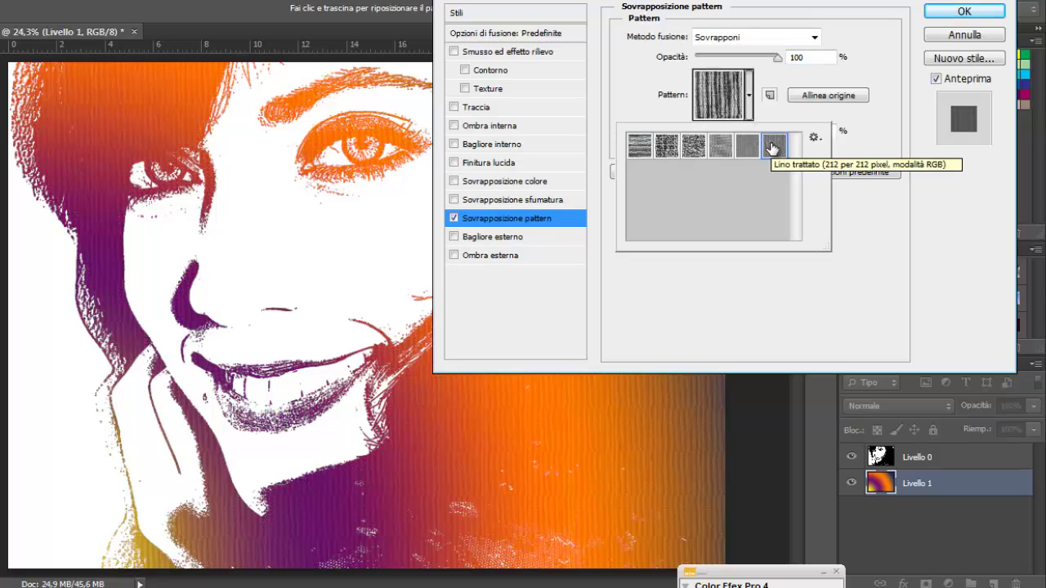
left_click(749, 147)
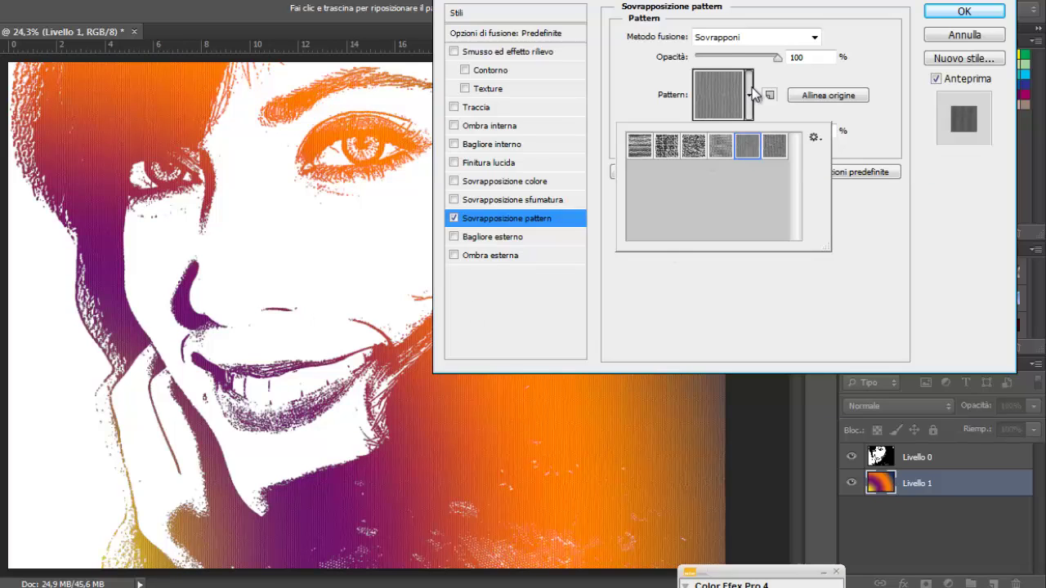
left_click(814, 137)
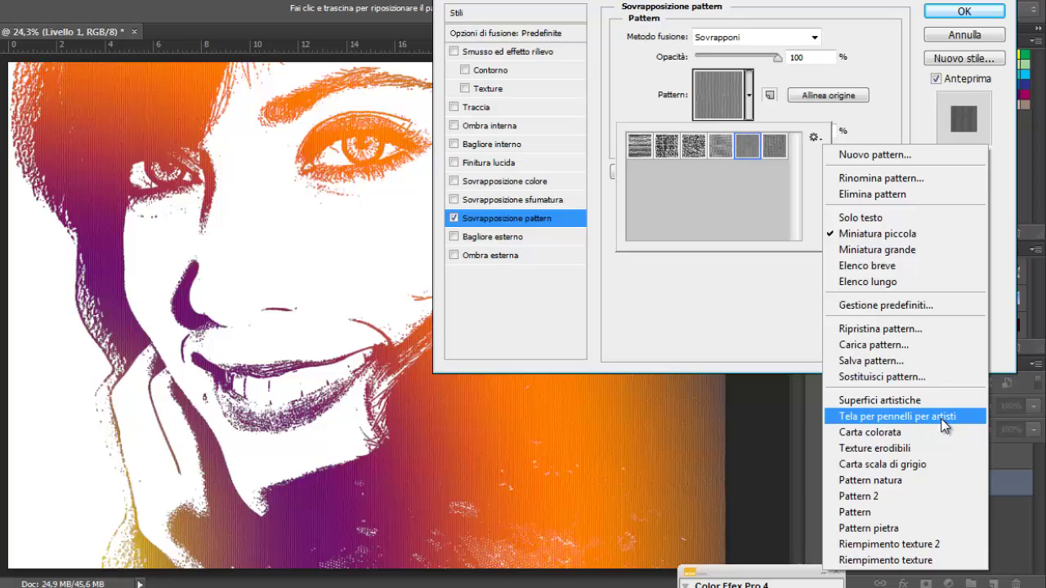
left_click(899, 416)
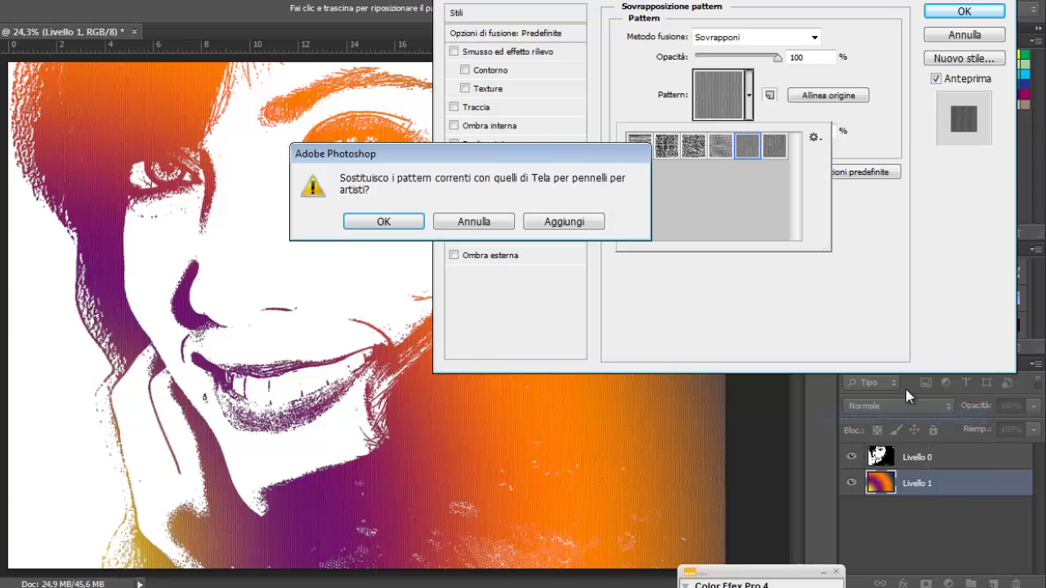
left_click(416, 218)
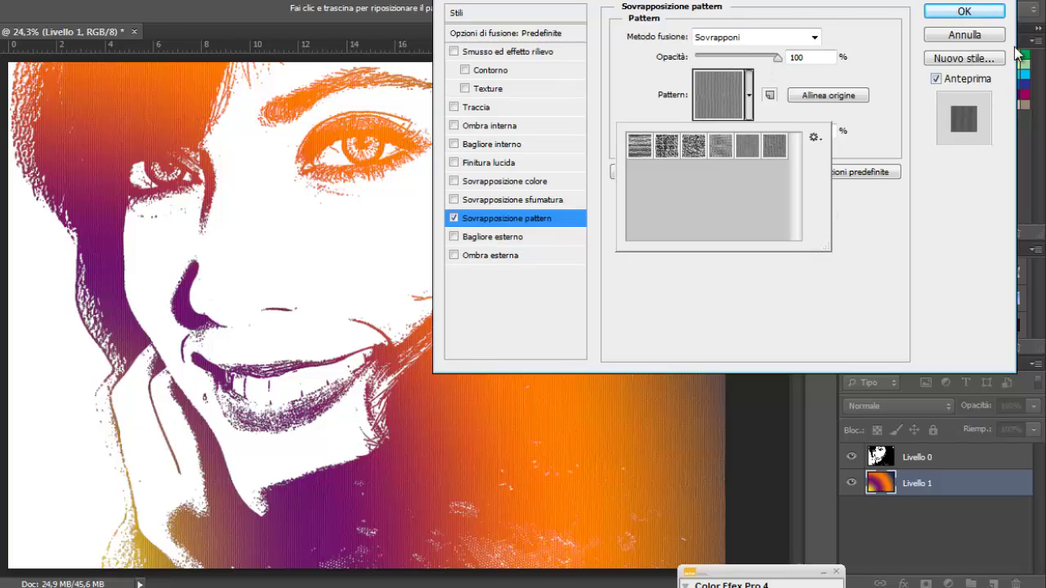
left_click(964, 12)
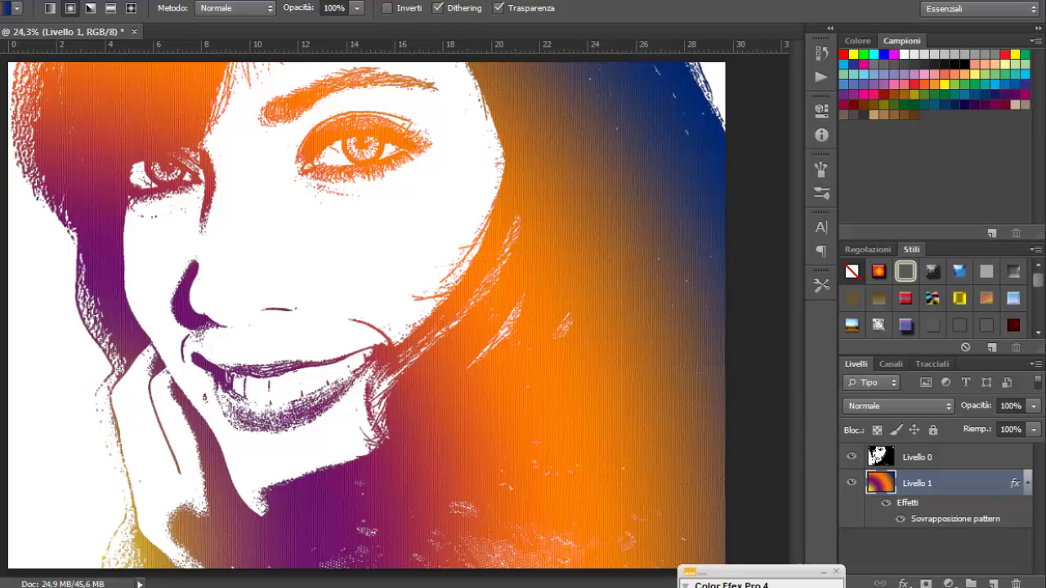
- Type 'Typographic' at the portrait's lower right, tilted about 15 degrees and resized
key("t")
mouse_move(414, 384)
left_mouse_down()
mouse_move(658, 504)
mouse_move(751, 476)
left_mouse_up()
type("T")
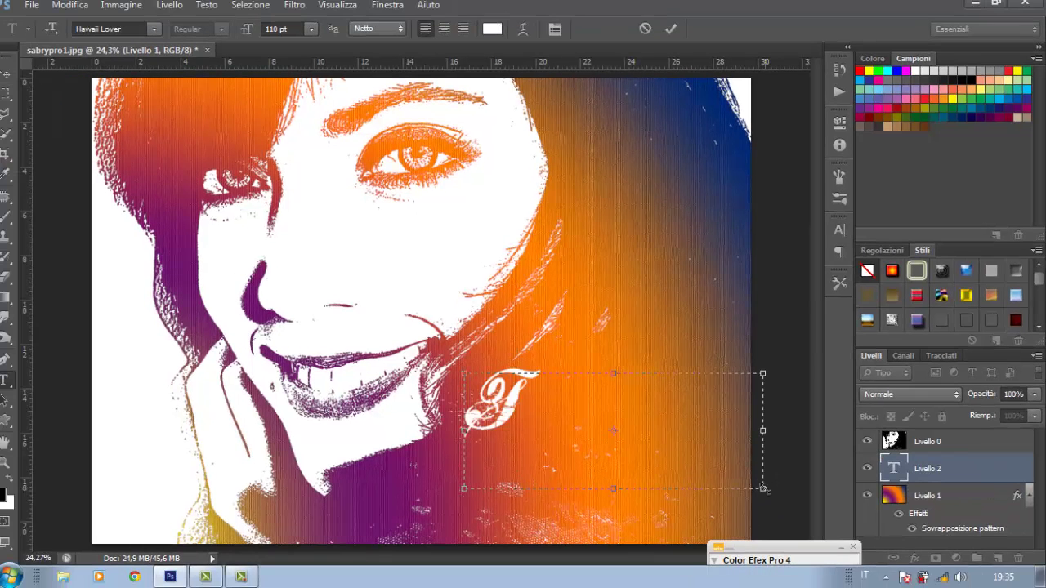
type("ypographic")
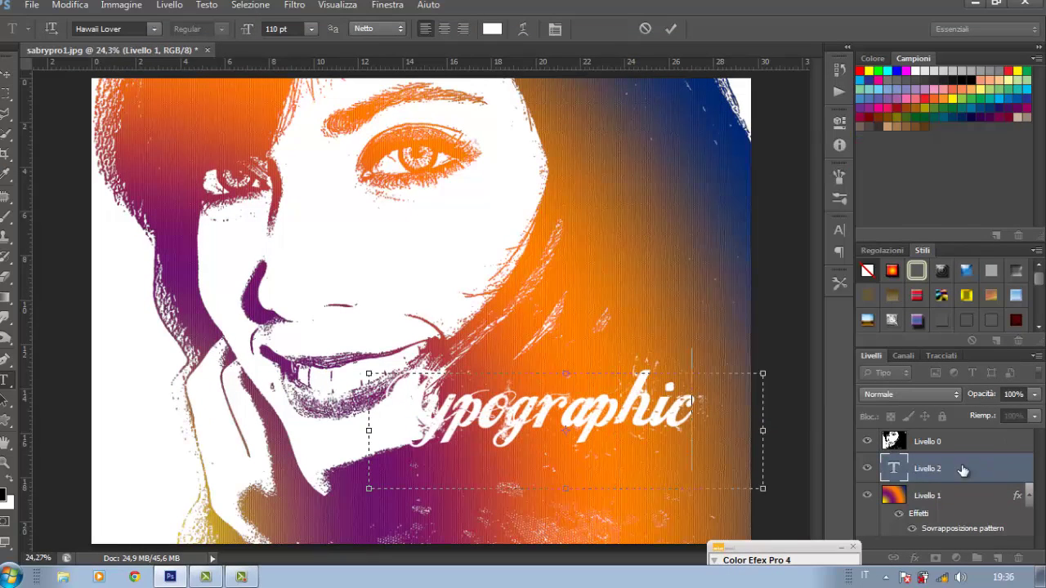
left_click_drag(963, 470, 962, 437)
key("ctrl+t")
left_click_drag(797, 360, 806, 268)
left_click_drag(601, 343, 602, 309)
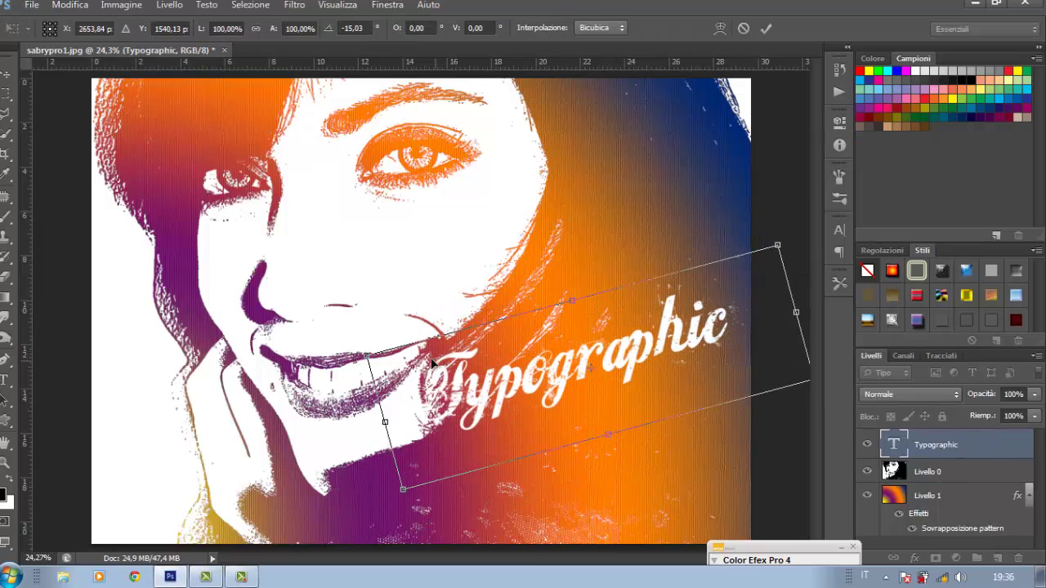
left_click_drag(797, 312, 736, 327)
key("Return")
left_click_drag(405, 384, 621, 400)
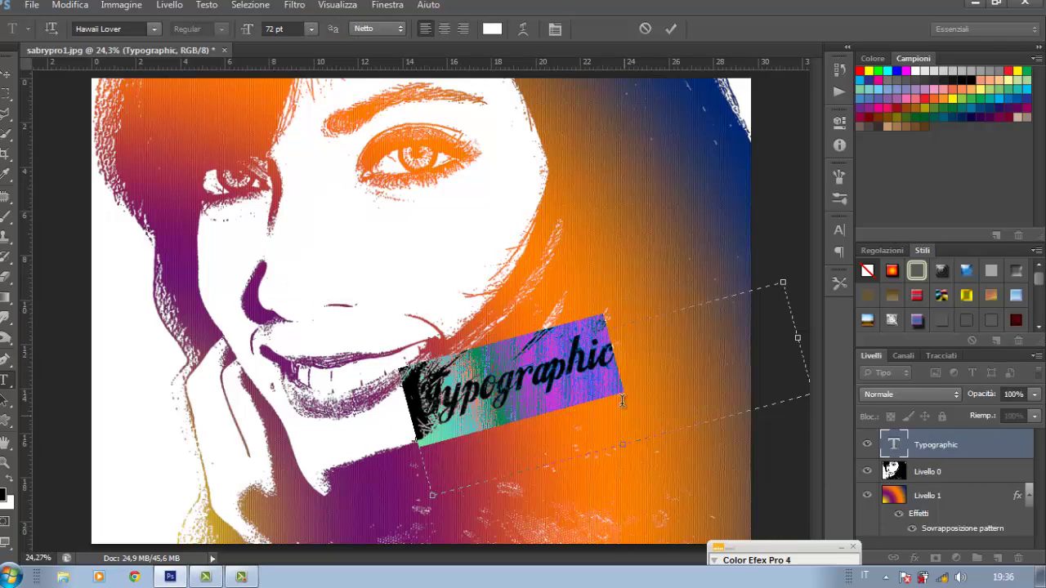
left_click_drag(495, 401, 555, 403)
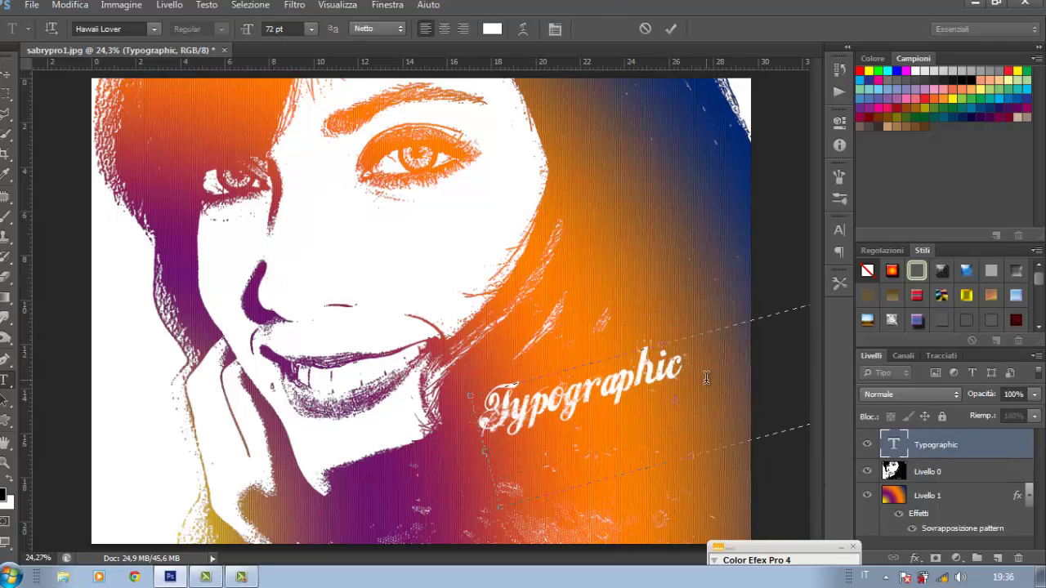
- Add a 'Pop Art' line below Typographic and shift both lines left
key("Return")
type("Pop Art")
left_click(987, 462)
key("v")
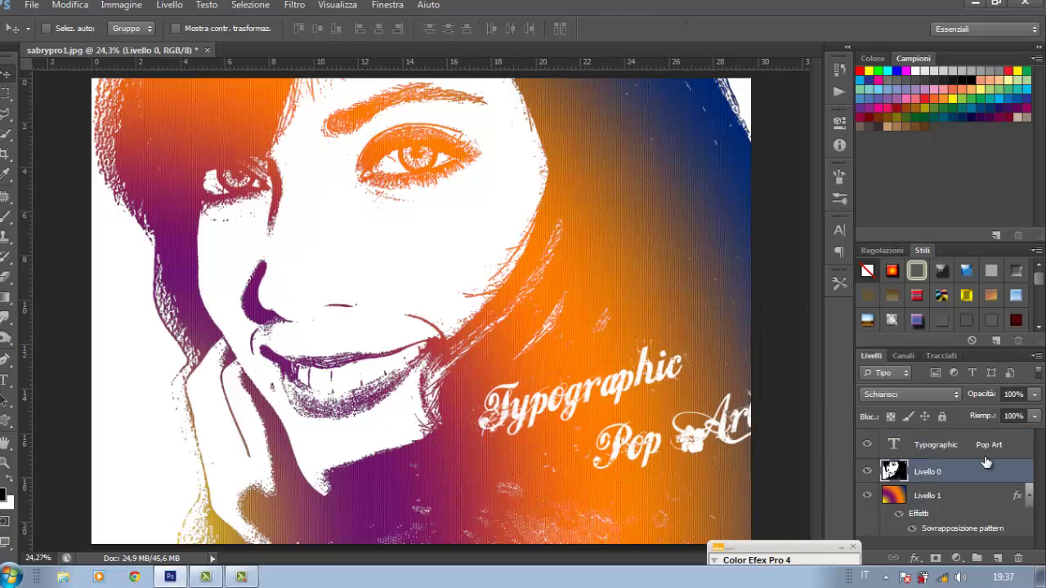
left_click(940, 445)
left_click_drag(572, 409, 535, 409)
- Add enlarged 'Portrait' text and place it below the Pop Art line
key("t")
left_click_drag(486, 197, 719, 308)
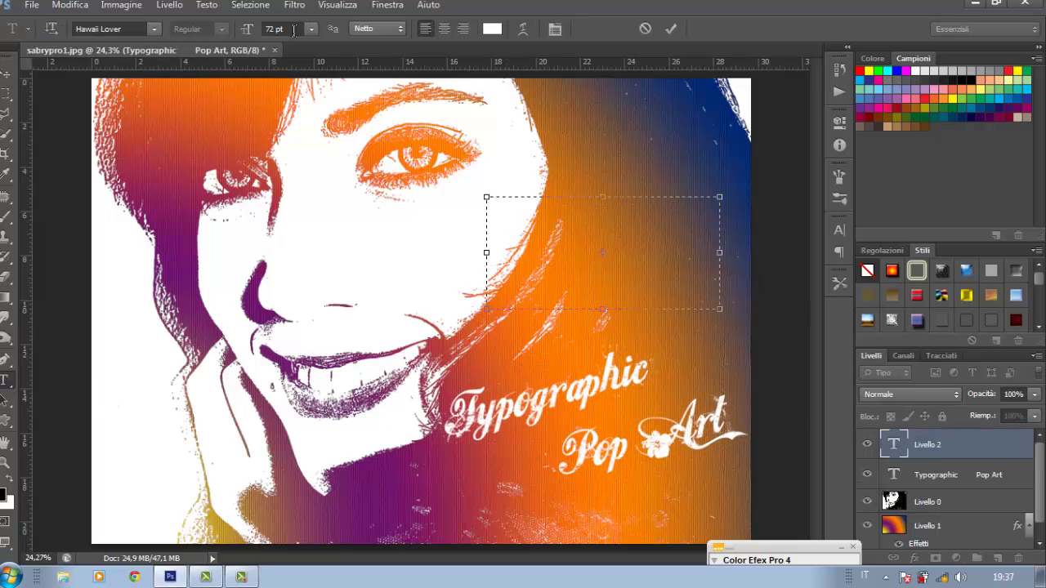
type("Portrait")
key("ctrl+a")
key("ctrl+Return")
key("v")
left_click_drag(568, 241, 617, 511)
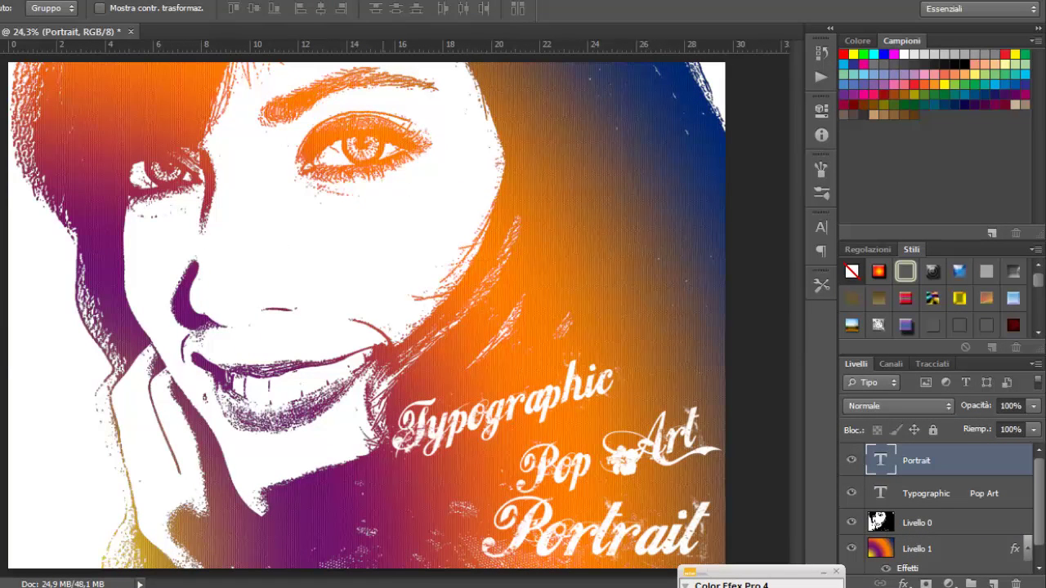